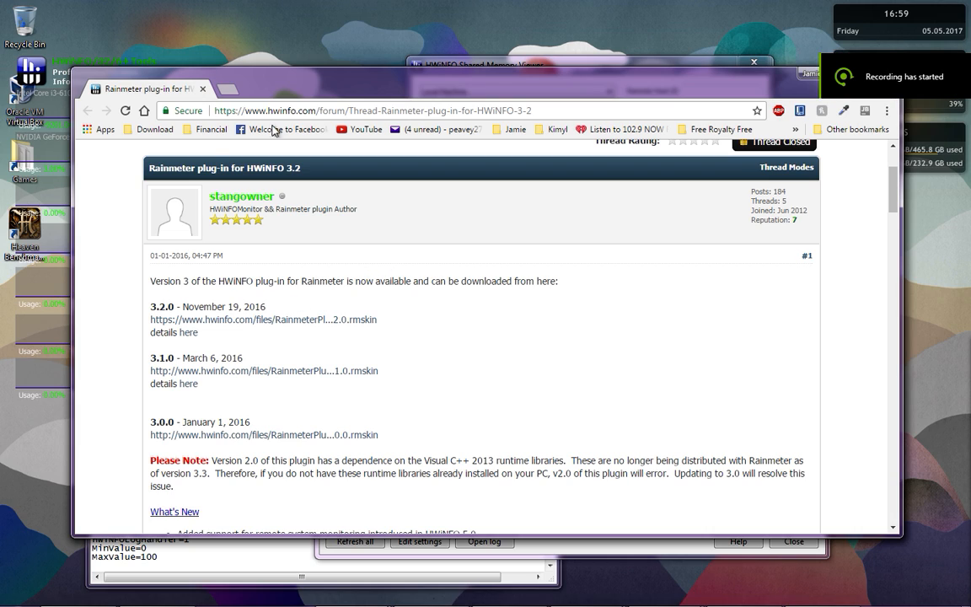
# Bring the HWiNFO sensor viewer and the Rainmeter desktop widgets forward, showing the HWiNFO skin's options.
pyautogui.click(564, 111)
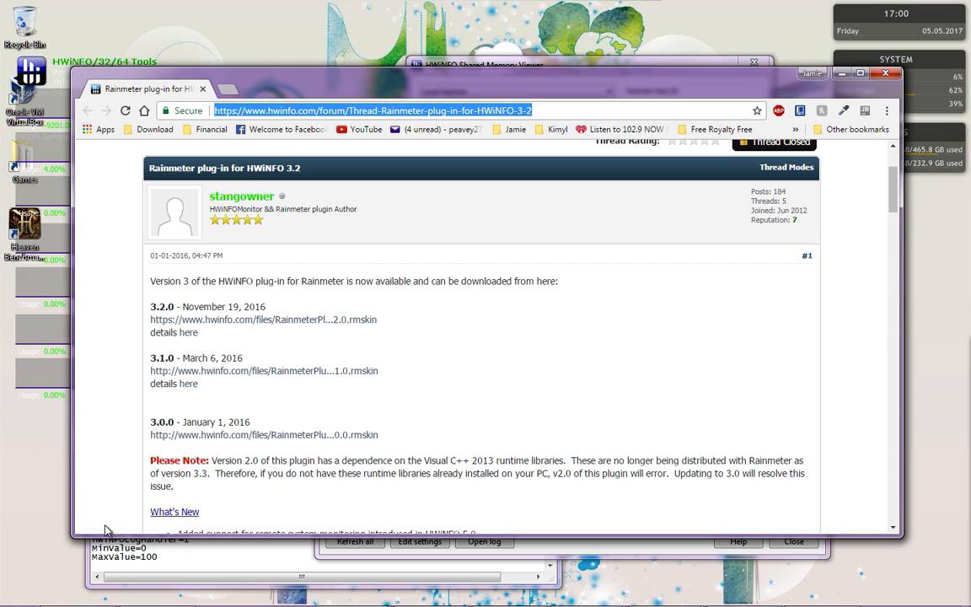
pyautogui.click(681, 64)
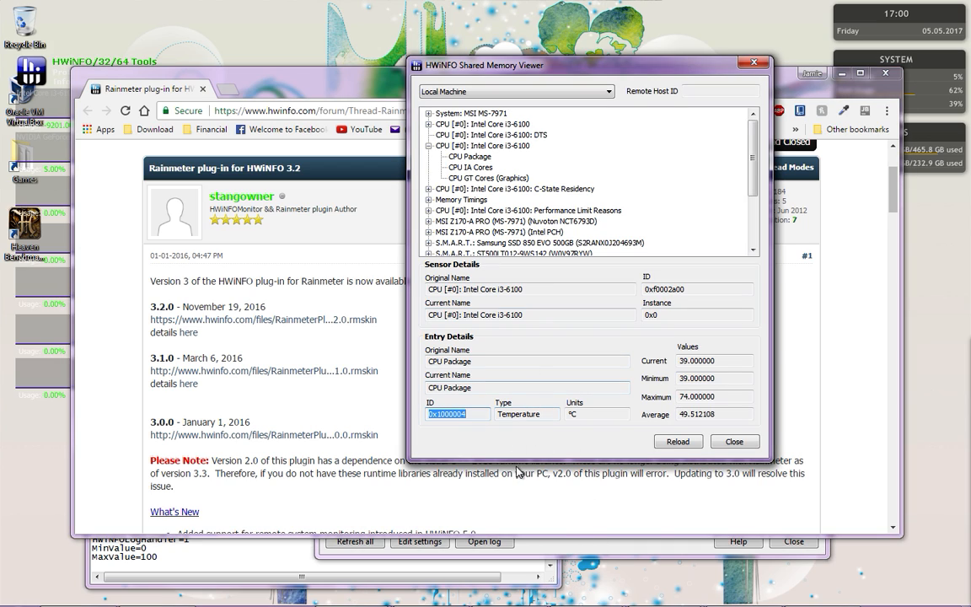
pyautogui.click(28, 313)
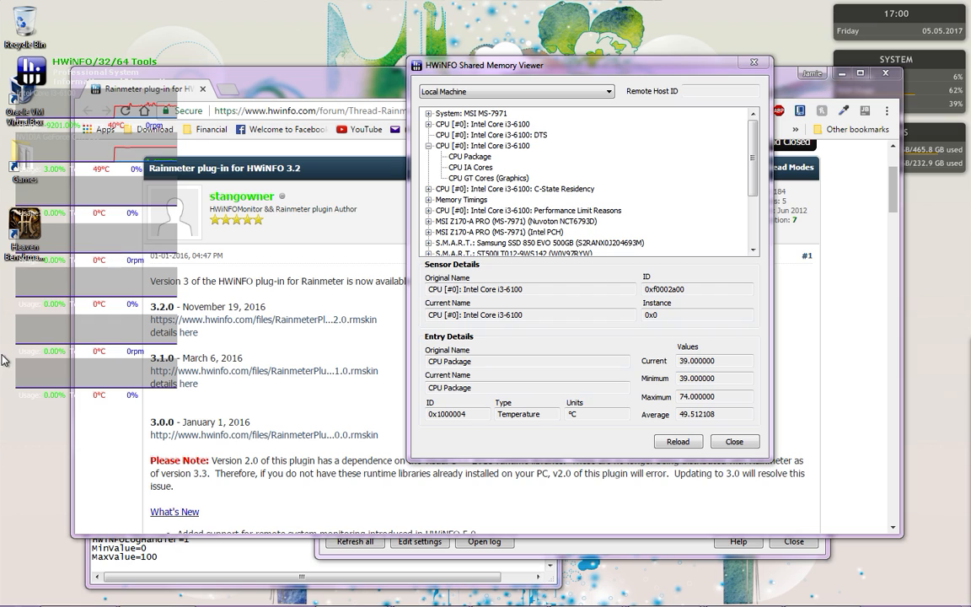
pyautogui.rightClick(89, 187)
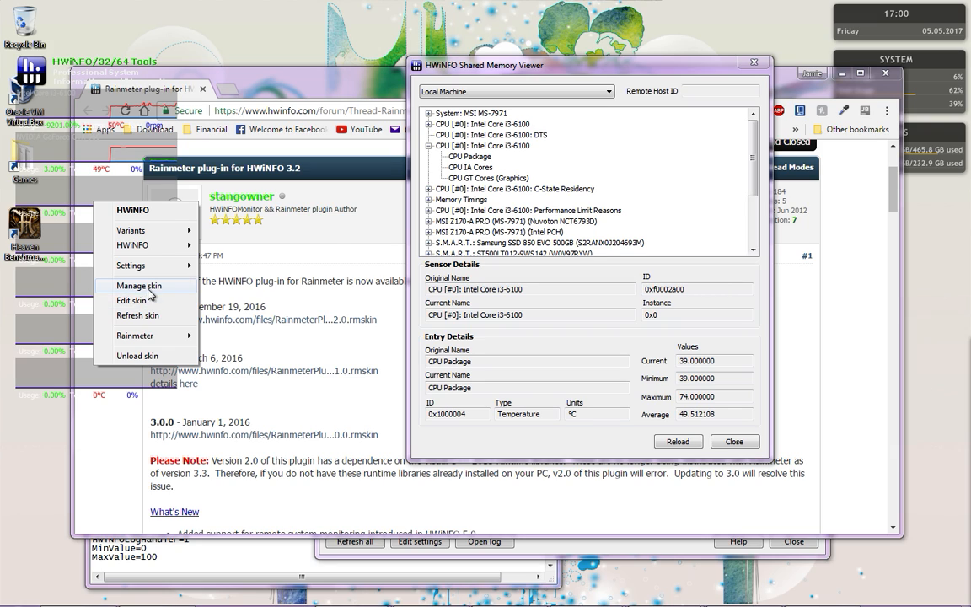
# Open Manage Rainmeter and select the HWiNFO.ini skin.
pyautogui.click(139, 286)
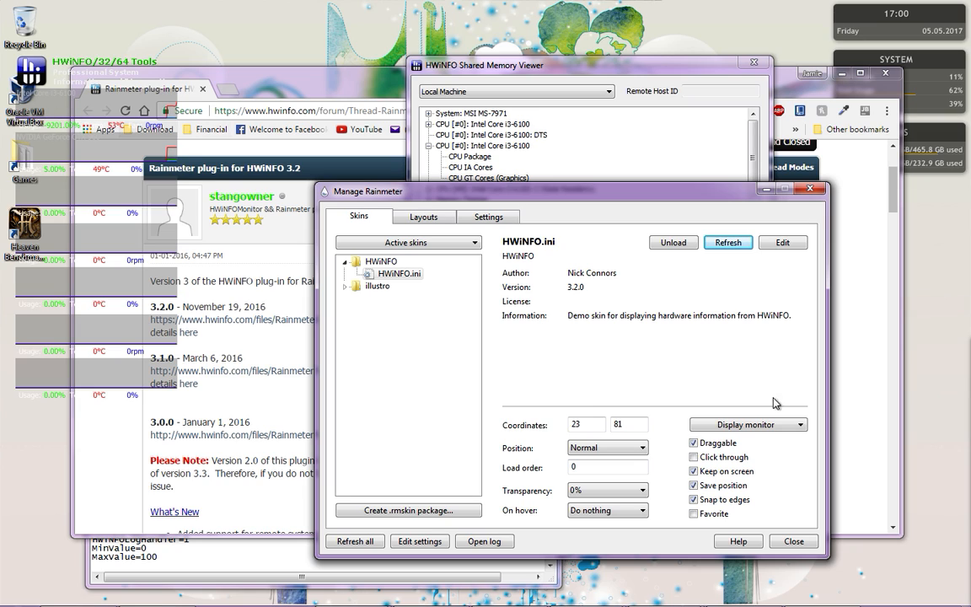
pyautogui.click(397, 274)
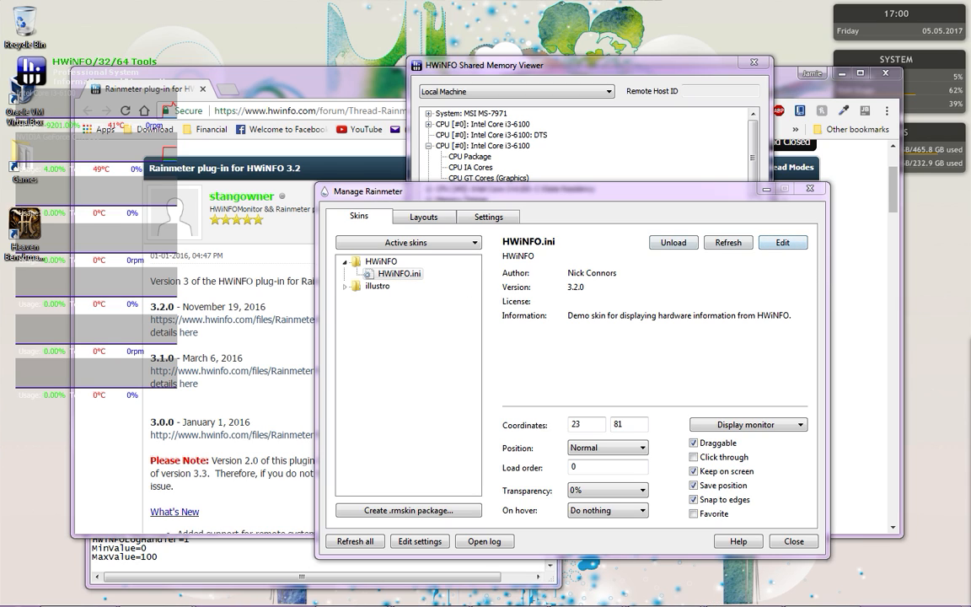
# Edit HWiNFO.ini in Notepad, enlarging and positioning the window to show the CPU0 measures.
pyautogui.click(782, 242)
pyautogui.moveTo(759, 81); pyautogui.dragTo(472, 149)
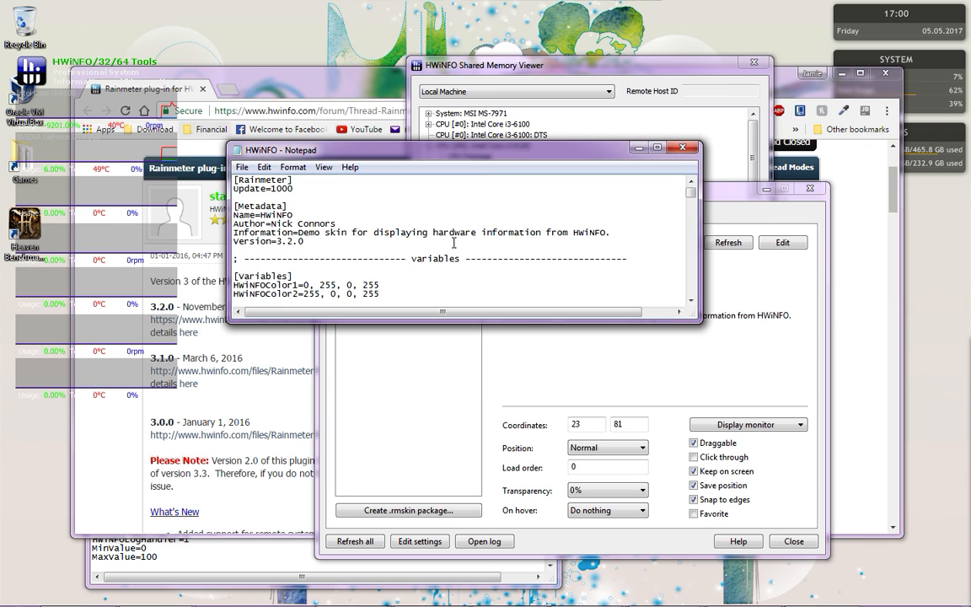
pyautogui.moveTo(394, 320); pyautogui.dragTo(394, 529)
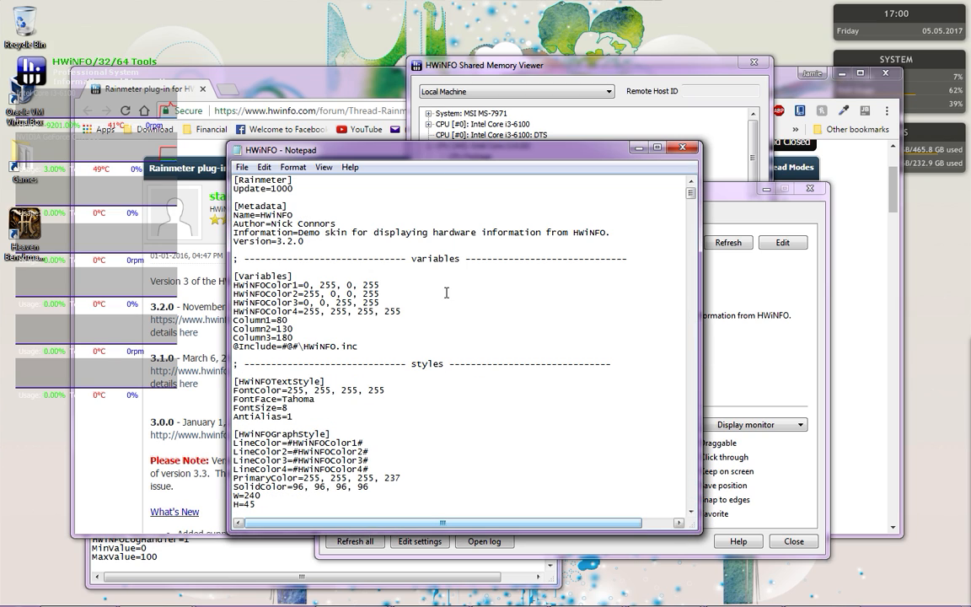
pyautogui.moveTo(450, 149); pyautogui.dragTo(424, 100)
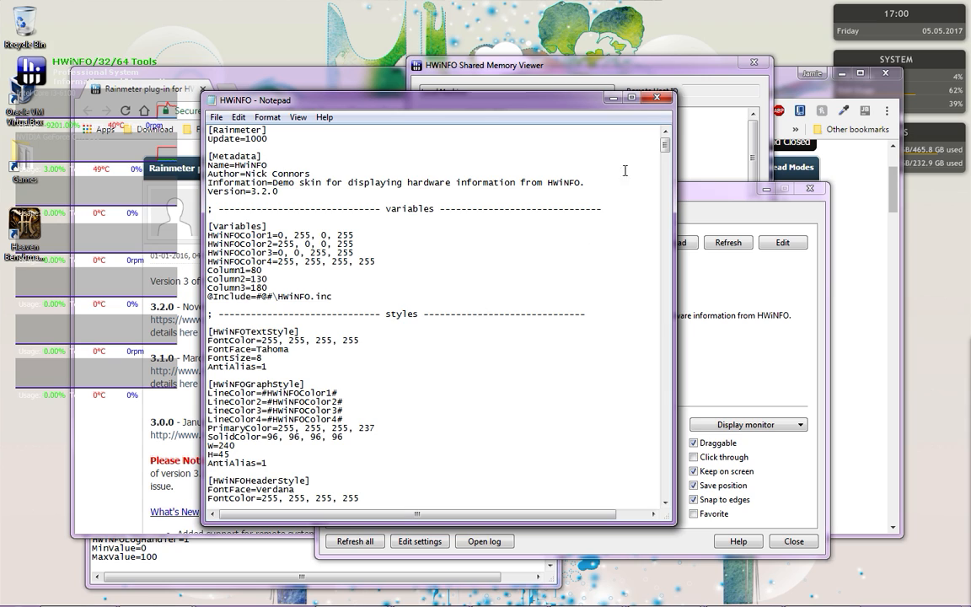
pyautogui.moveTo(665, 145); pyautogui.dragTo(667, 187)
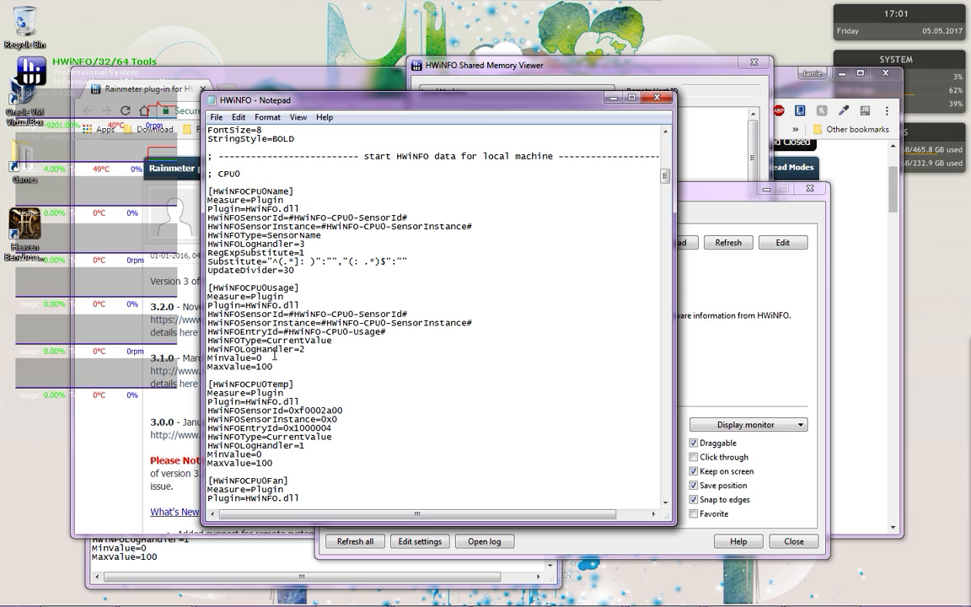
pyautogui.moveTo(379, 99); pyautogui.dragTo(411, 138)
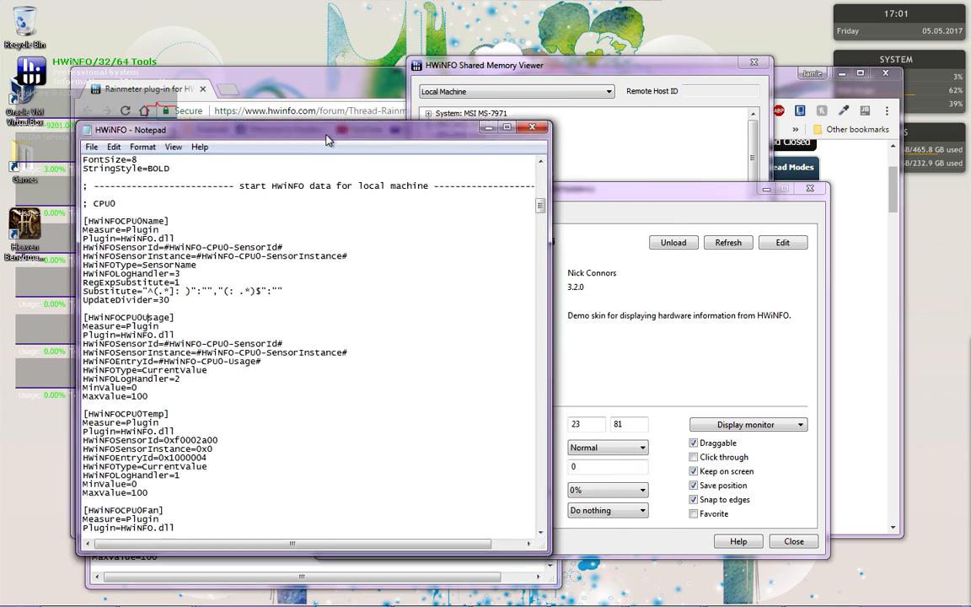
# Close the duplicate viewer and browse the Intel Core i3-6100 CPU temperature entries.
pyautogui.click(32, 72)
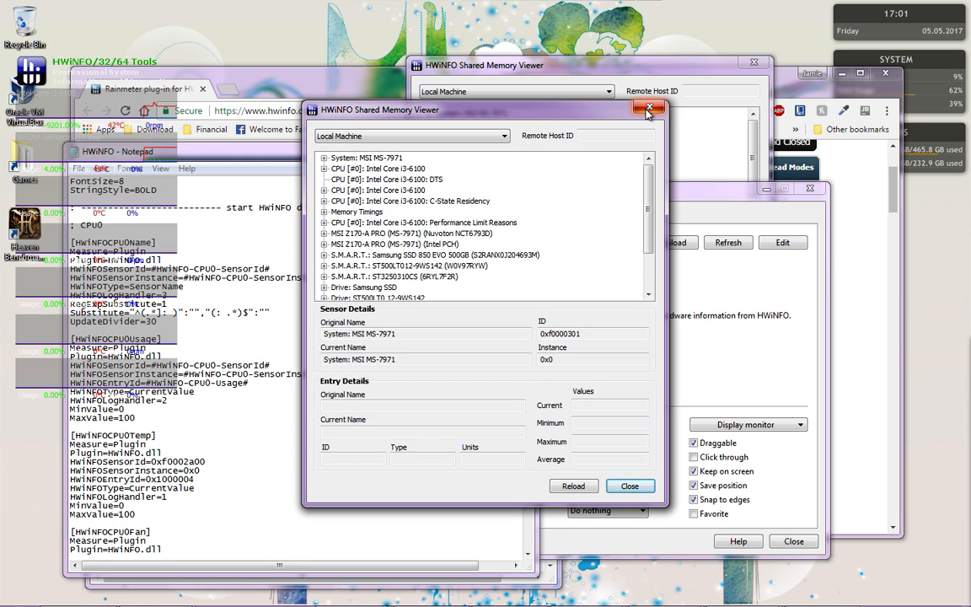
pyautogui.click(649, 107)
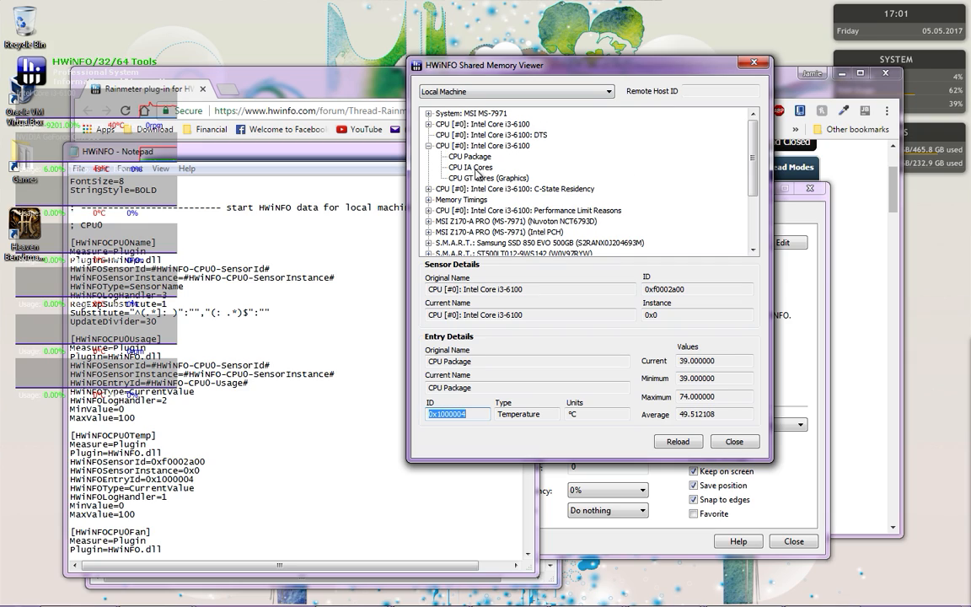
pyautogui.click(472, 146)
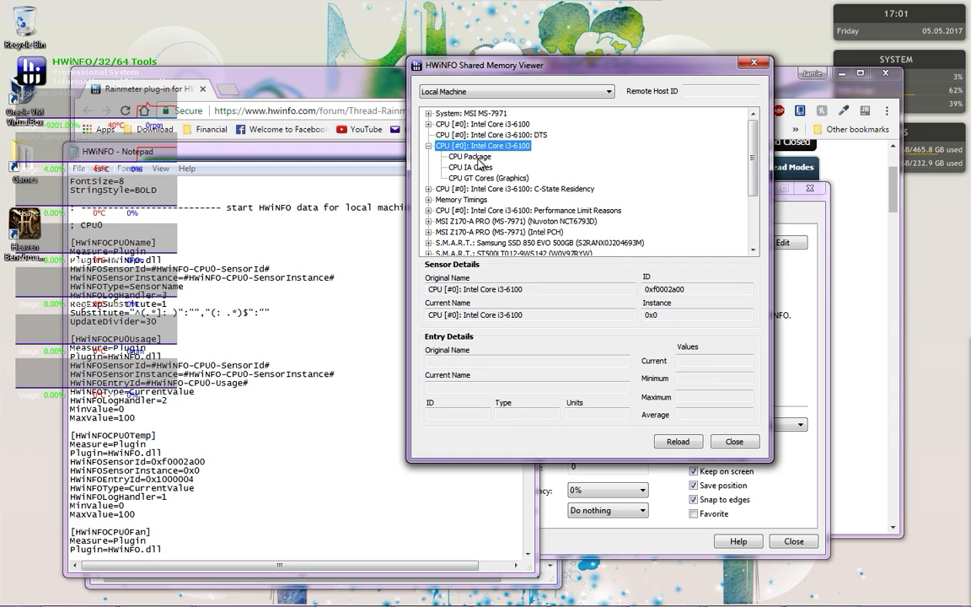
pyautogui.click(474, 167)
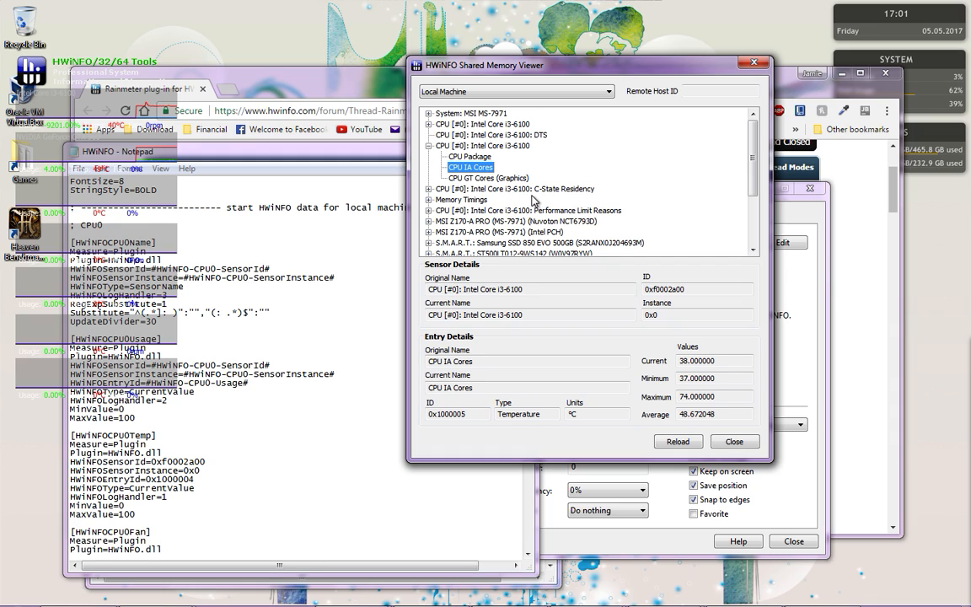
pyautogui.click(487, 178)
pyautogui.click(484, 134)
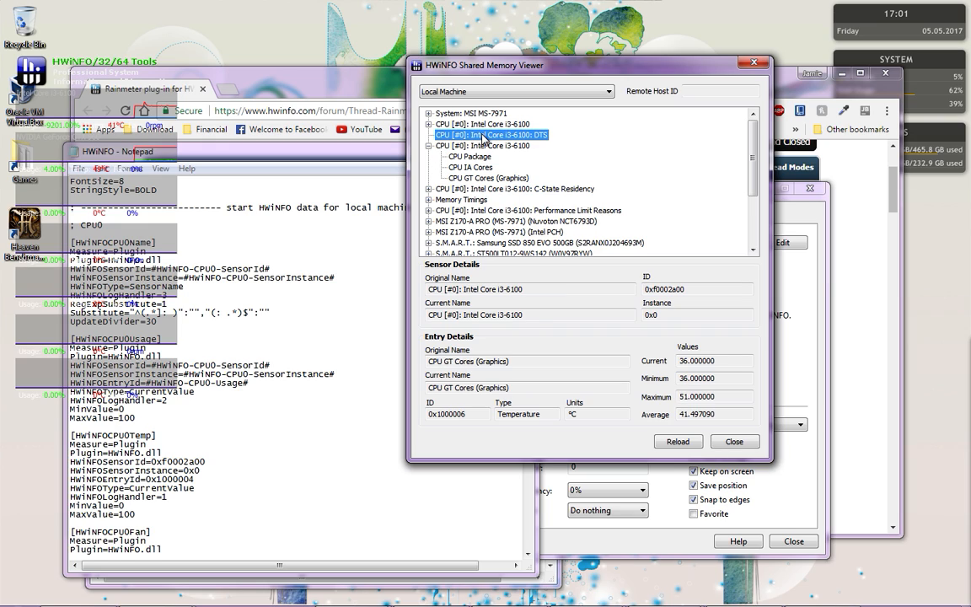
# Expand the main CPU sensor and select Total CPU Usage, ID 0x7000005 under sensor 0xf0000300.
pyautogui.click(428, 124)
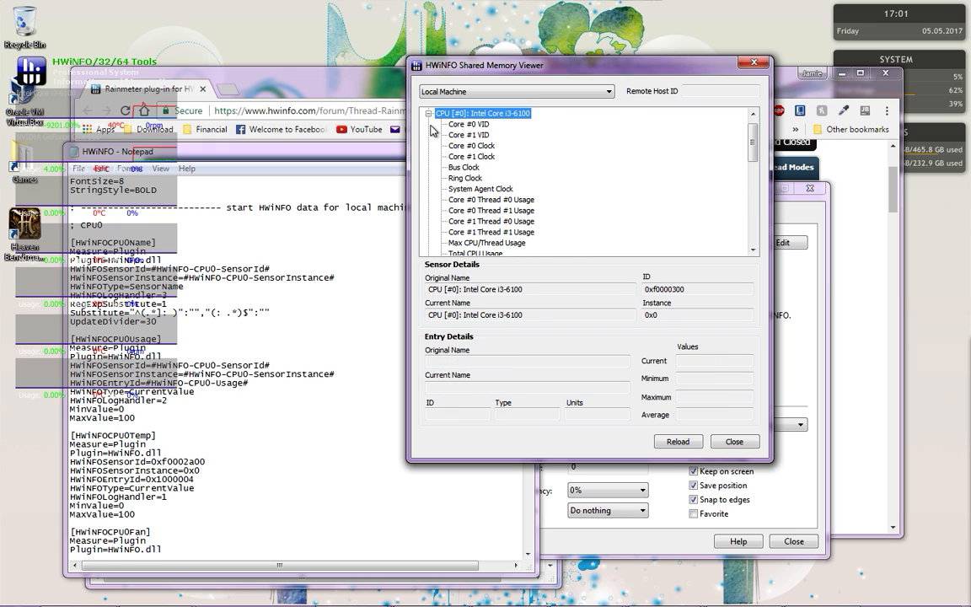
pyautogui.scroll(-1, 455, 152)
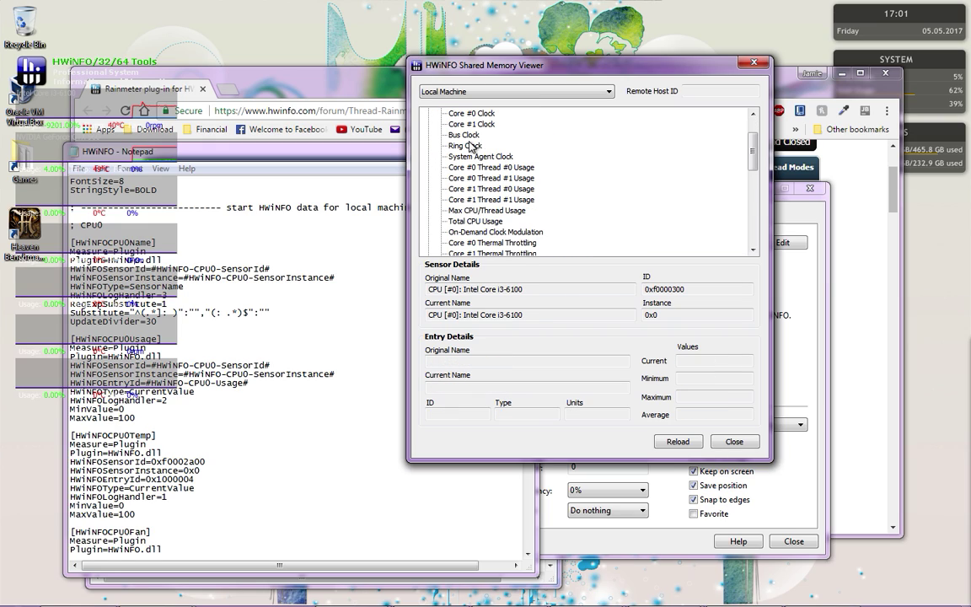
pyautogui.click(481, 221)
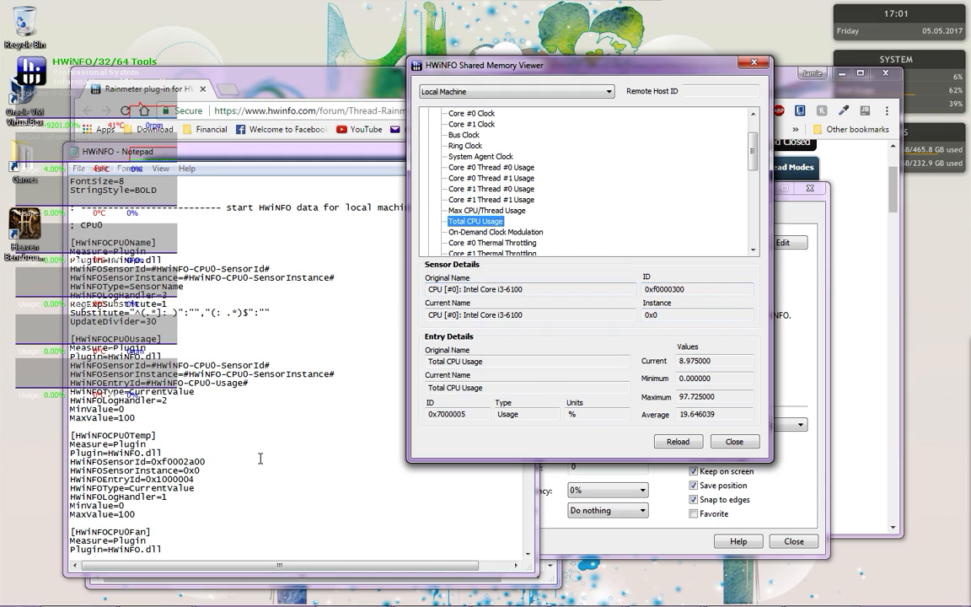
pyautogui.click(235, 412)
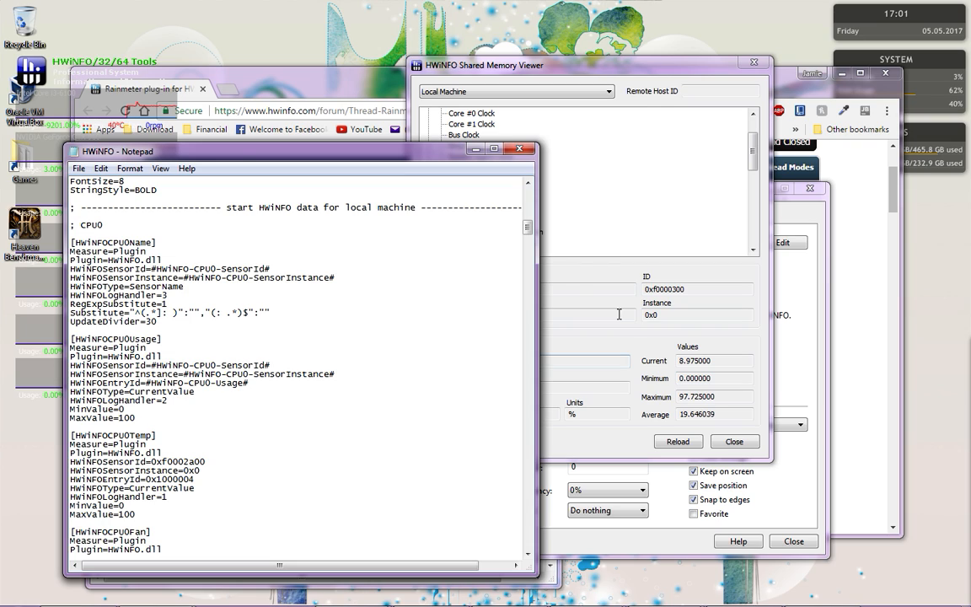
# Copy sensor ID 0xf0000300 from the viewer into the CPU0 Usage HWiNFOSensorId line.
pyautogui.click(594, 253)
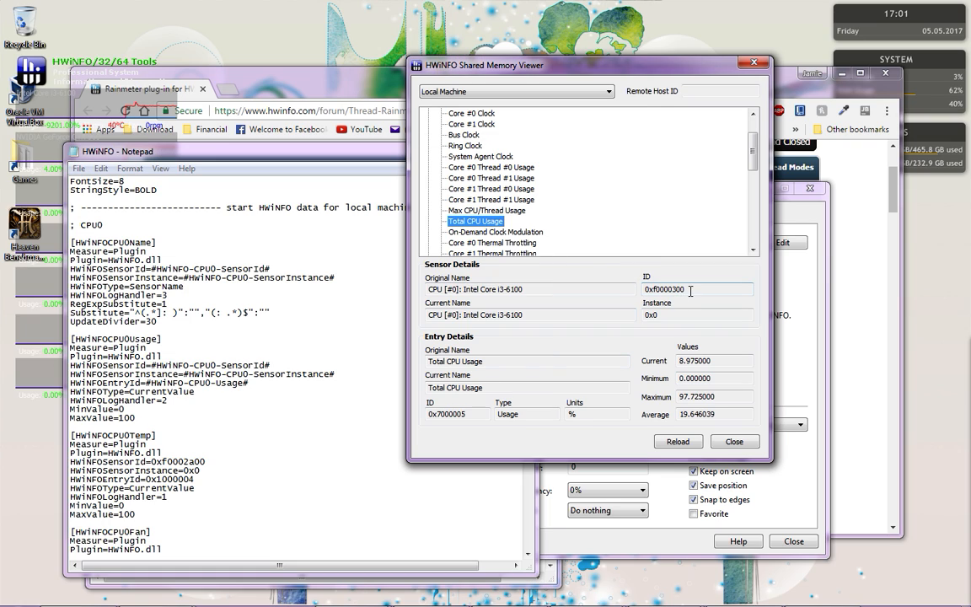
pyautogui.moveTo(691, 290); pyautogui.dragTo(646, 290)
pyautogui.rightClick(655, 289)
pyautogui.click(675, 305)
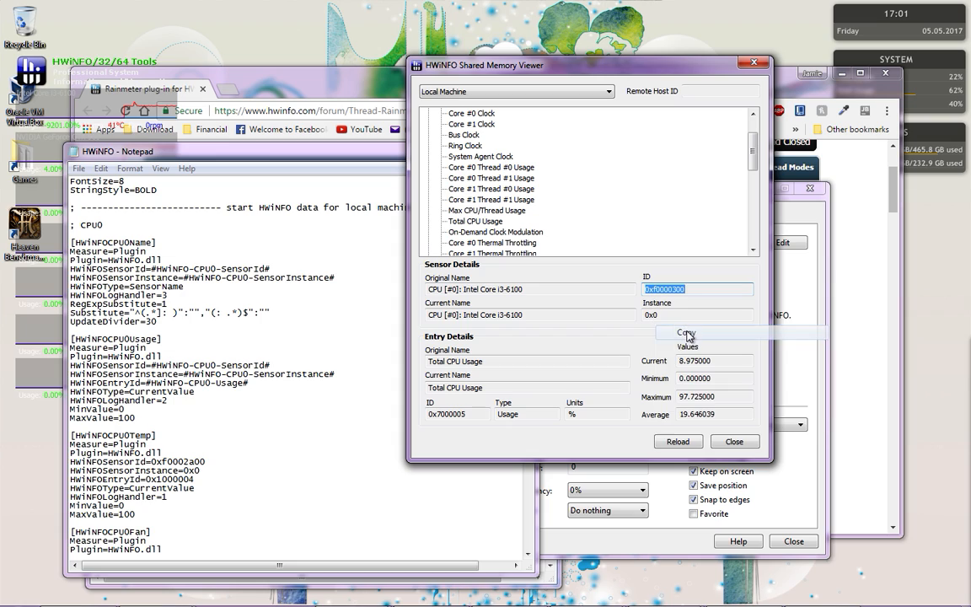
pyautogui.click(272, 365)
pyautogui.moveTo(270, 365); pyautogui.dragTo(174, 365)
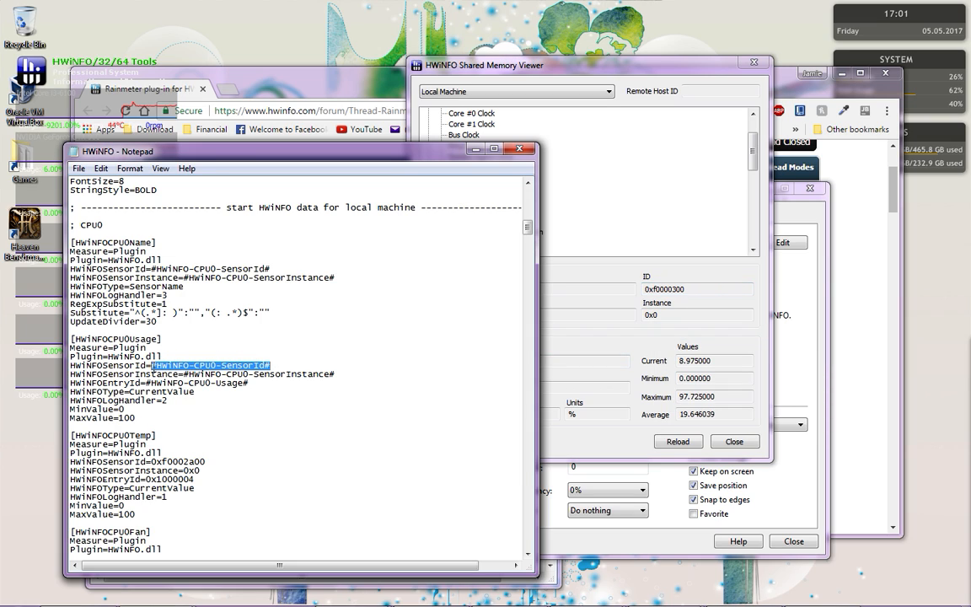
pyautogui.rightClick(153, 369)
pyautogui.click(178, 396)
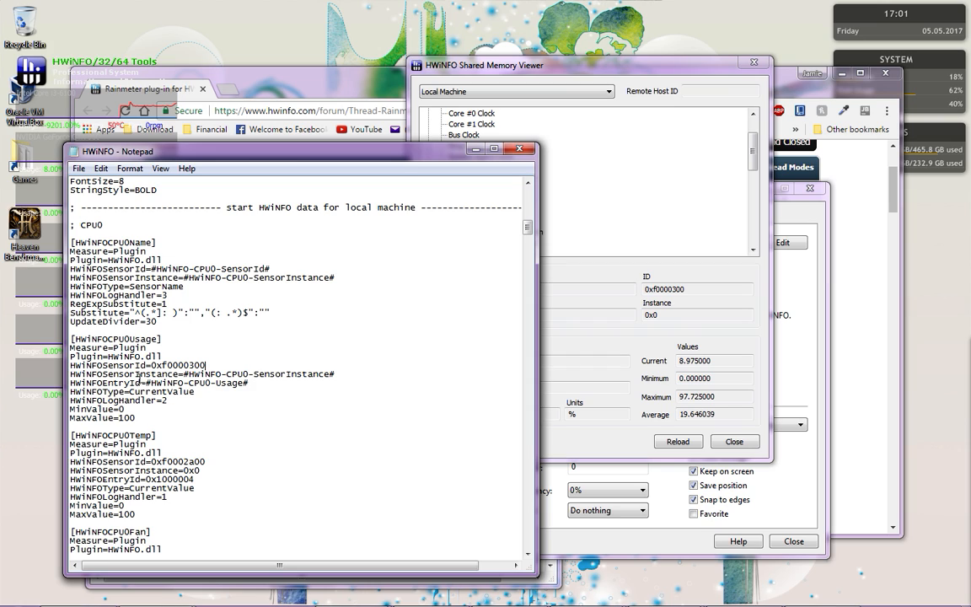
# Copy instance 0x0 from the viewer into the CPU0 Usage HWiNFOSensorInstance line.
pyautogui.click(669, 314)
pyautogui.rightClick(645, 314)
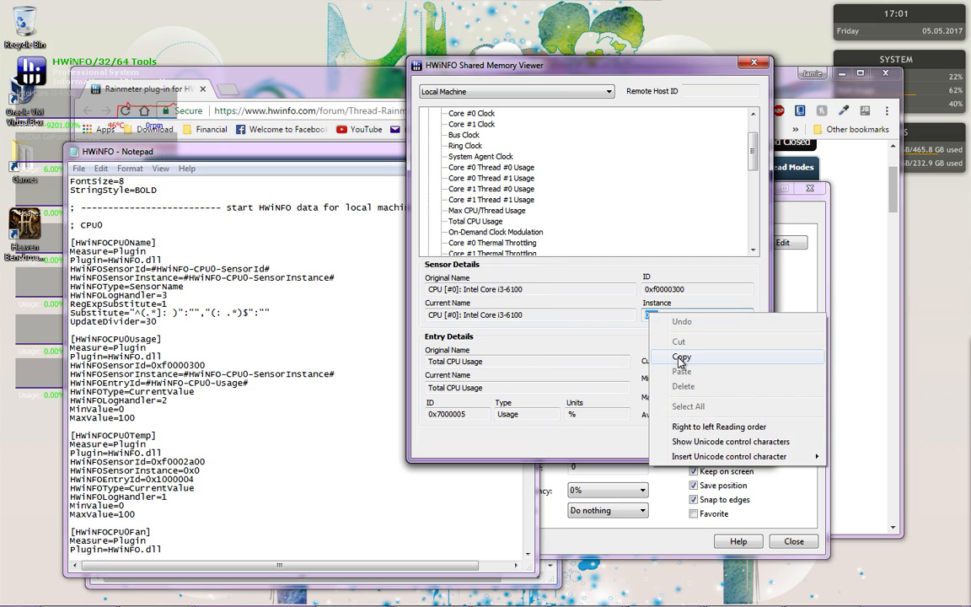
pyautogui.click(619, 334)
pyautogui.moveTo(250, 384); pyautogui.dragTo(161, 383)
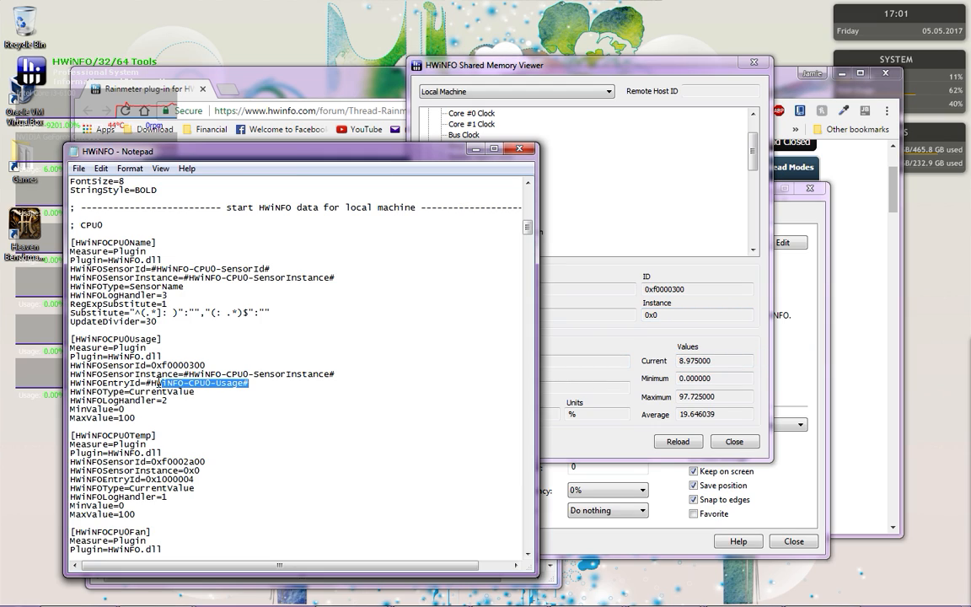
pyautogui.rightClick(135, 341)
pyautogui.click(173, 388)
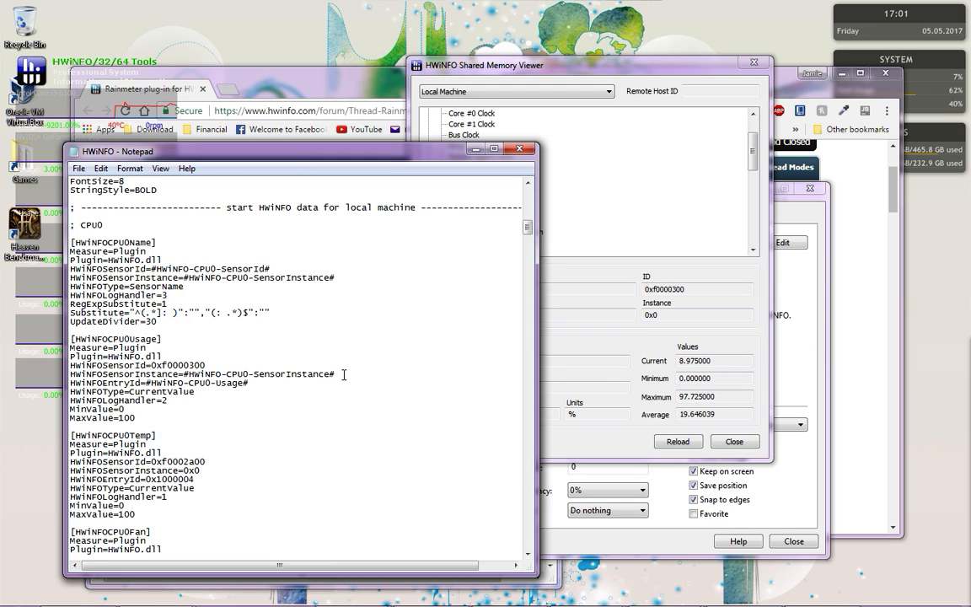
pyautogui.moveTo(336, 375); pyautogui.dragTo(189, 374)
pyautogui.rightClick(168, 333)
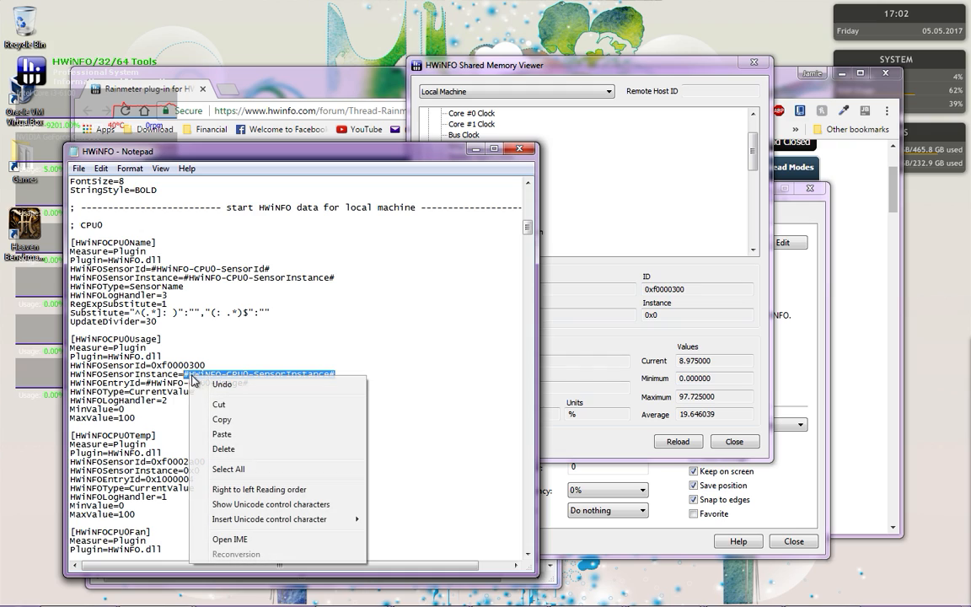
pyautogui.click(211, 397)
pyautogui.write('HWiNFOSensorInstance=0x0')
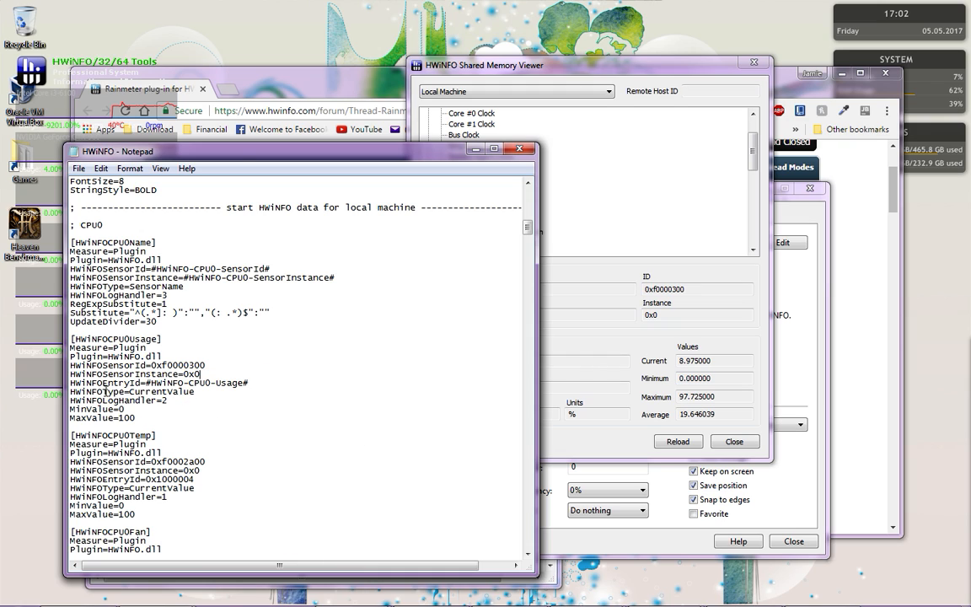
# Copy entry ID 0x7000005 from the viewer into the CPU0 Usage HWiNFOEntryId line.
pyautogui.click(588, 458)
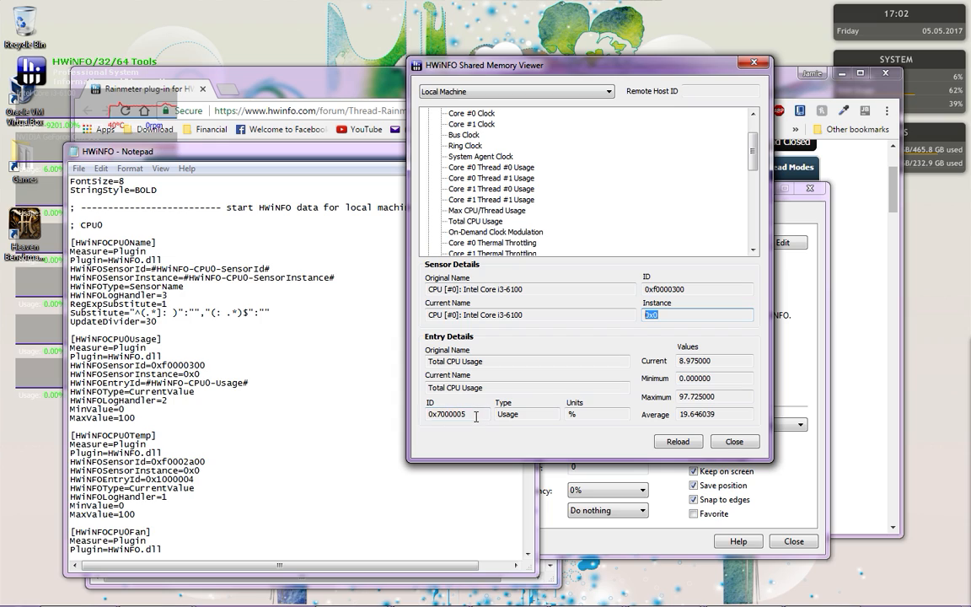
pyautogui.doubleClick(447, 414)
pyautogui.rightClick(447, 414)
pyautogui.click(469, 452)
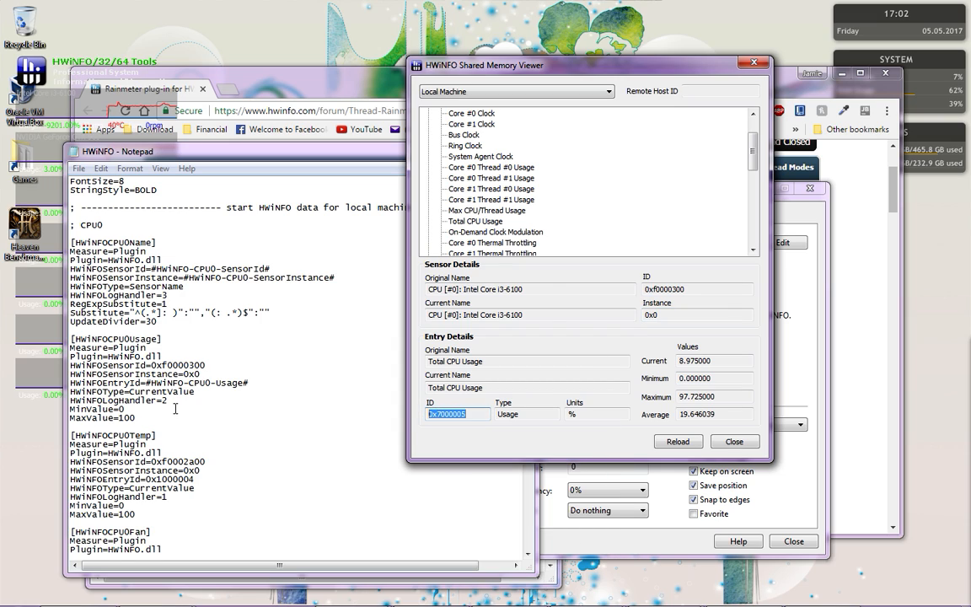
pyautogui.click(122, 409)
pyautogui.moveTo(248, 383); pyautogui.dragTo(145, 383)
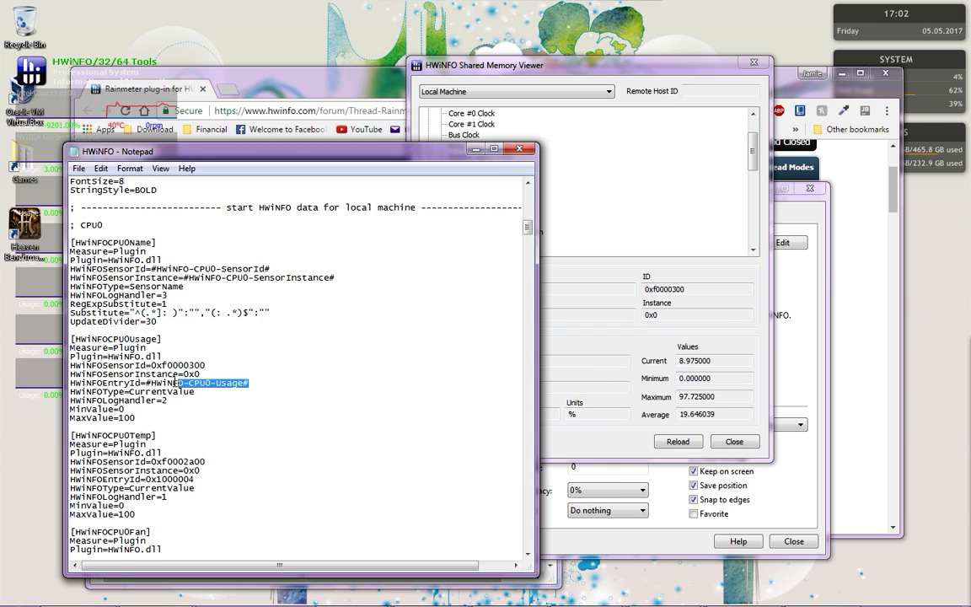
pyautogui.rightClick(156, 389)
pyautogui.click(168, 402)
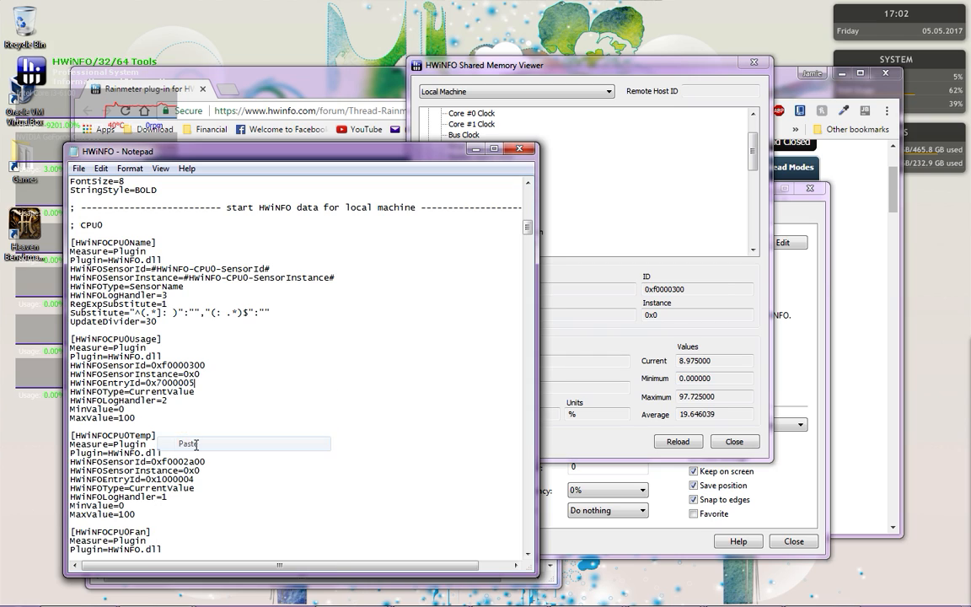
# Save the edited HWiNFO.ini file and return to the Rainmeter skin manager.
pyautogui.click(79, 168)
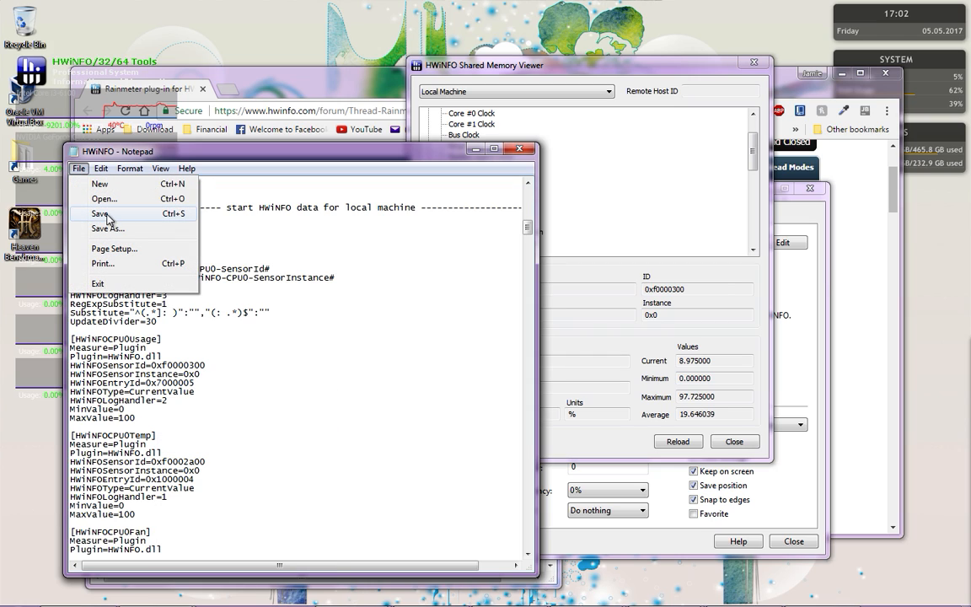
pyautogui.click(99, 199)
pyautogui.click(729, 312)
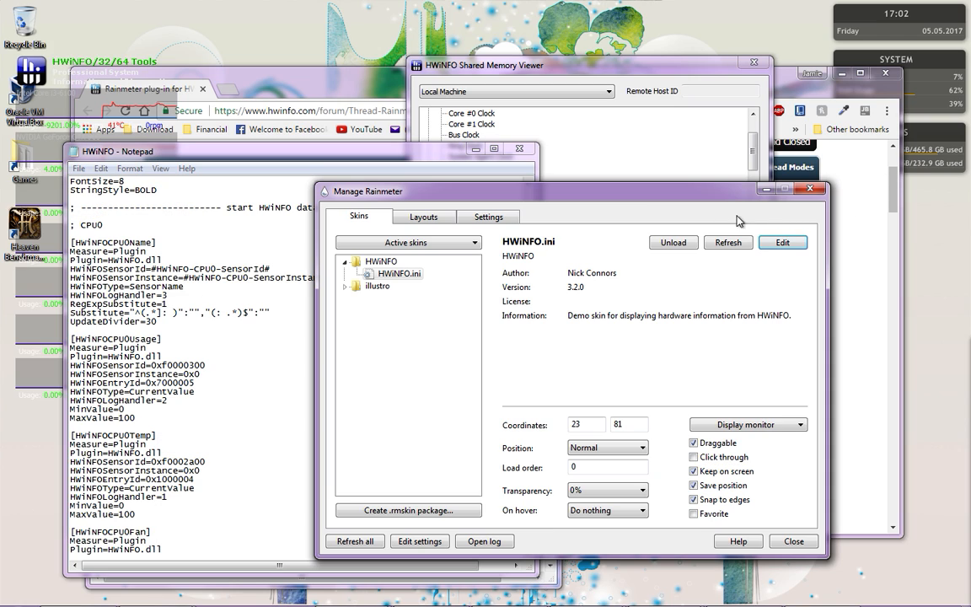
# Reload the HWiNFO skin via Manage skin and move it to a new desktop position.
pyautogui.rightClick(32, 194)
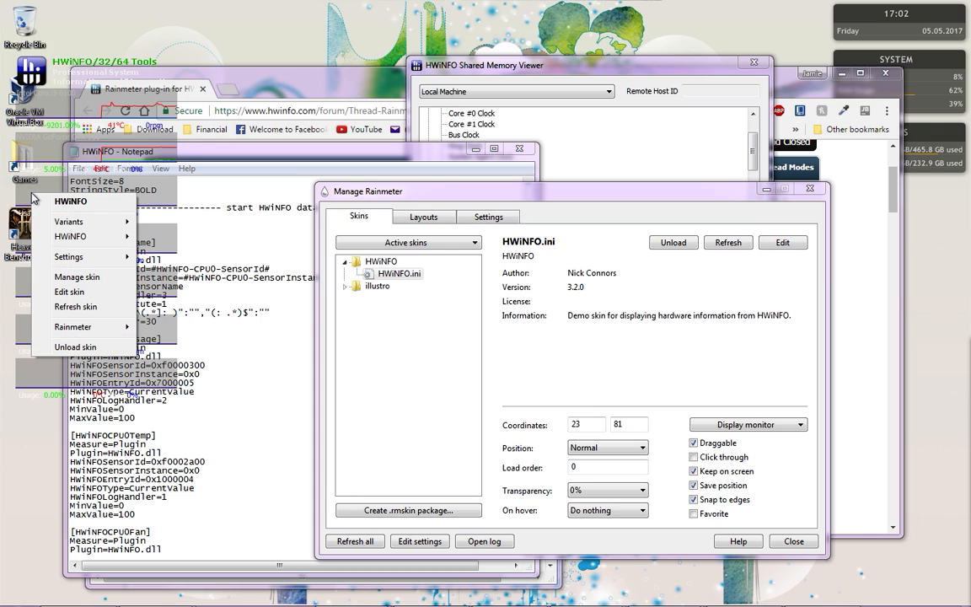
pyautogui.click(77, 276)
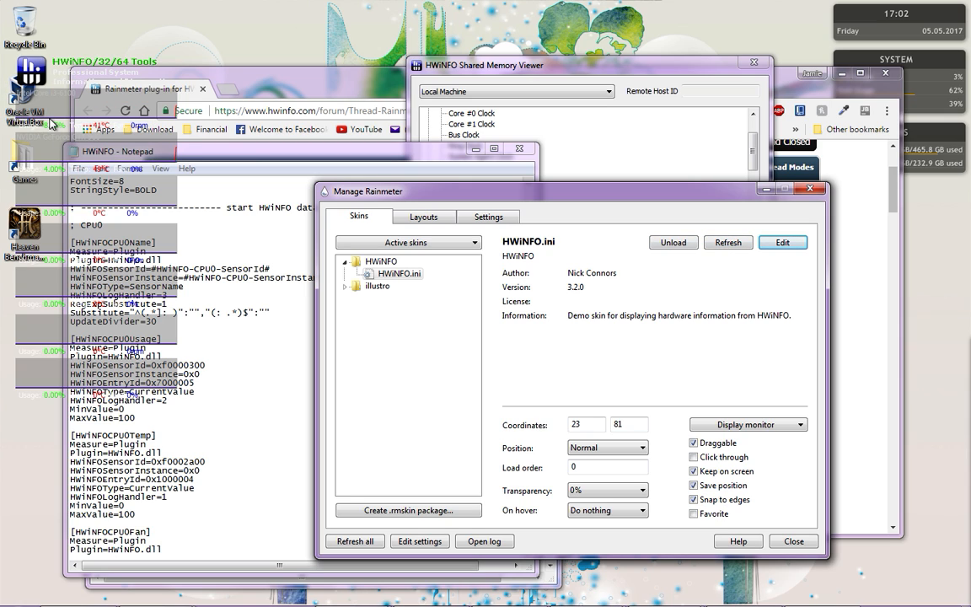
pyautogui.moveTo(51, 123); pyautogui.dragTo(62, 184)
pyautogui.click(264, 336)
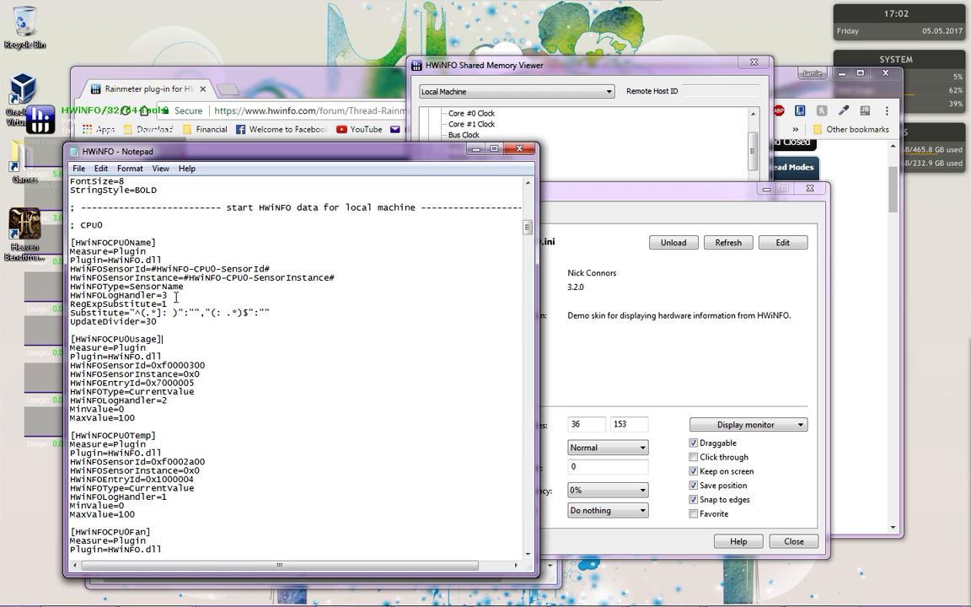
pyautogui.scroll(-1, 158, 354)
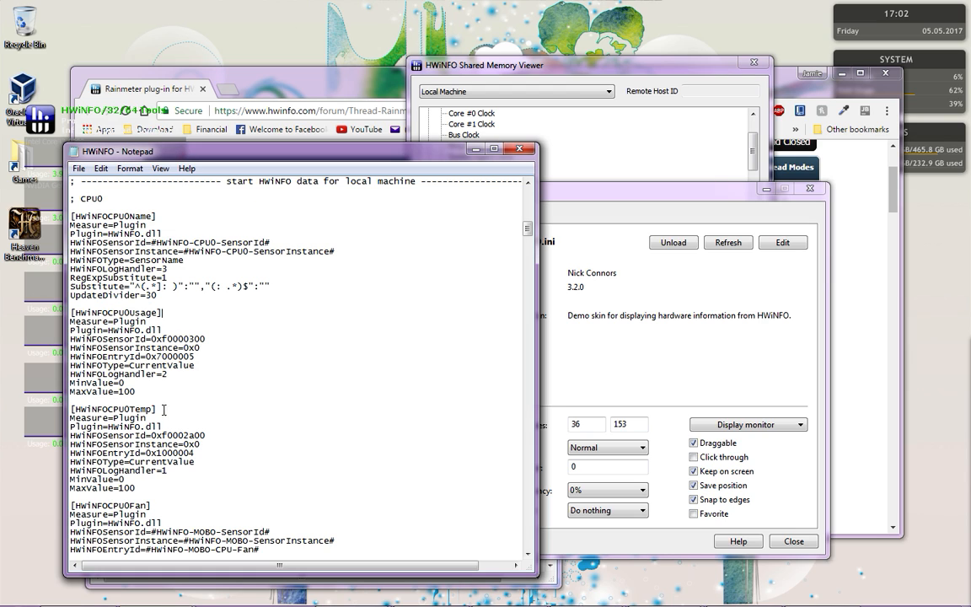
pyautogui.scroll(-1, 148, 371)
pyautogui.scroll(-1, 123, 376)
pyautogui.scroll(-1, 144, 377)
pyautogui.scroll(-1, 141, 424)
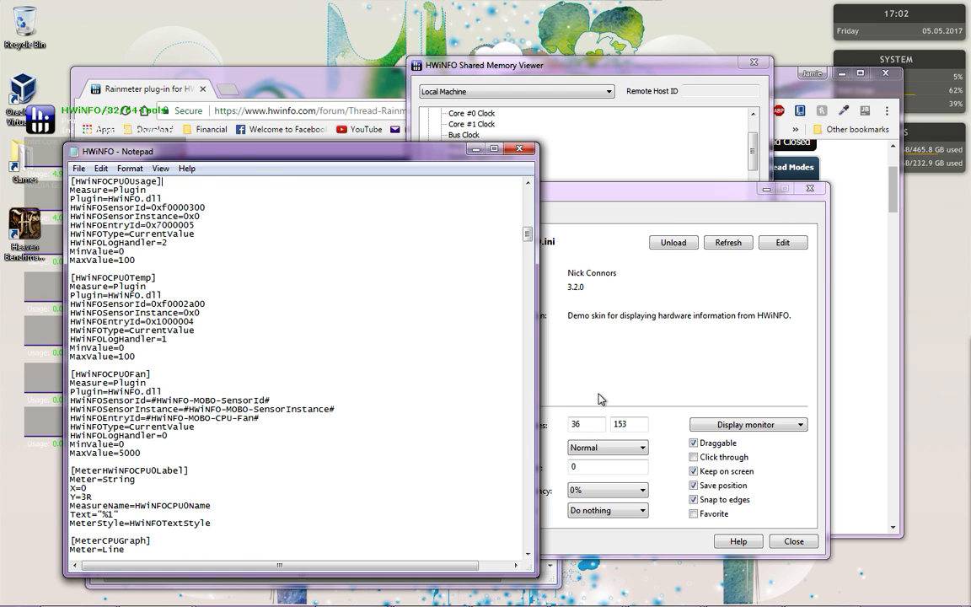
# Launch a second sensor viewer and select Max CPU/Thread Usage, ID 0x7000004.
pyautogui.doubleClick(32, 118)
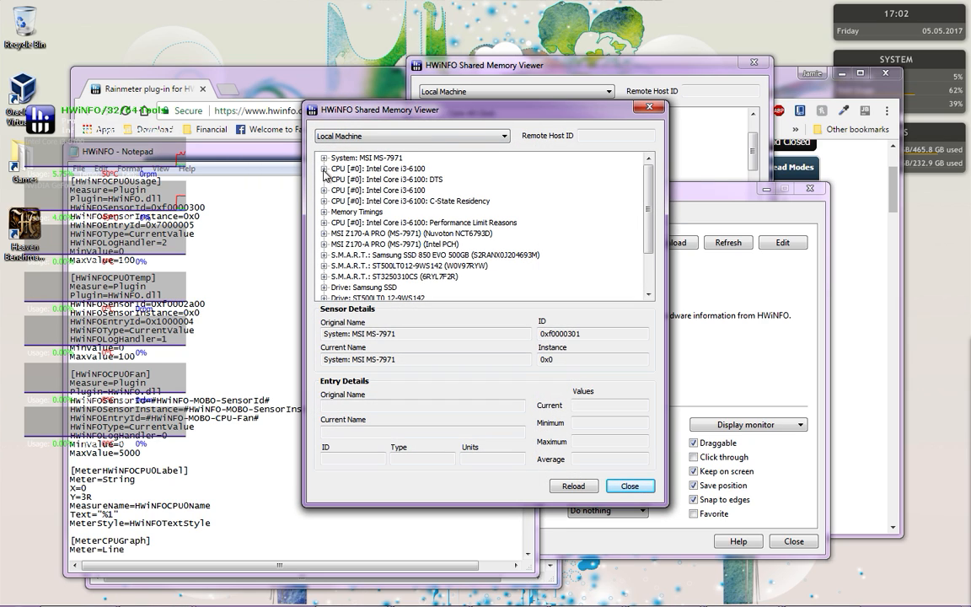
pyautogui.click(325, 168)
pyautogui.scroll(-1, 381, 279)
pyautogui.click(382, 256)
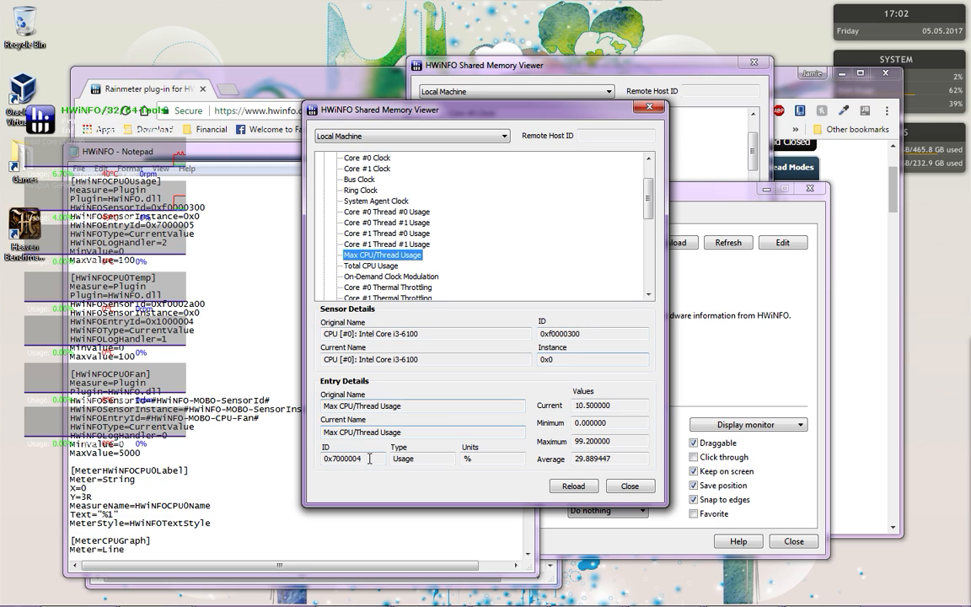
# Compare the skin file against the sensor viewer, then return to the Rainmeter skin manager.
pyautogui.click(256, 401)
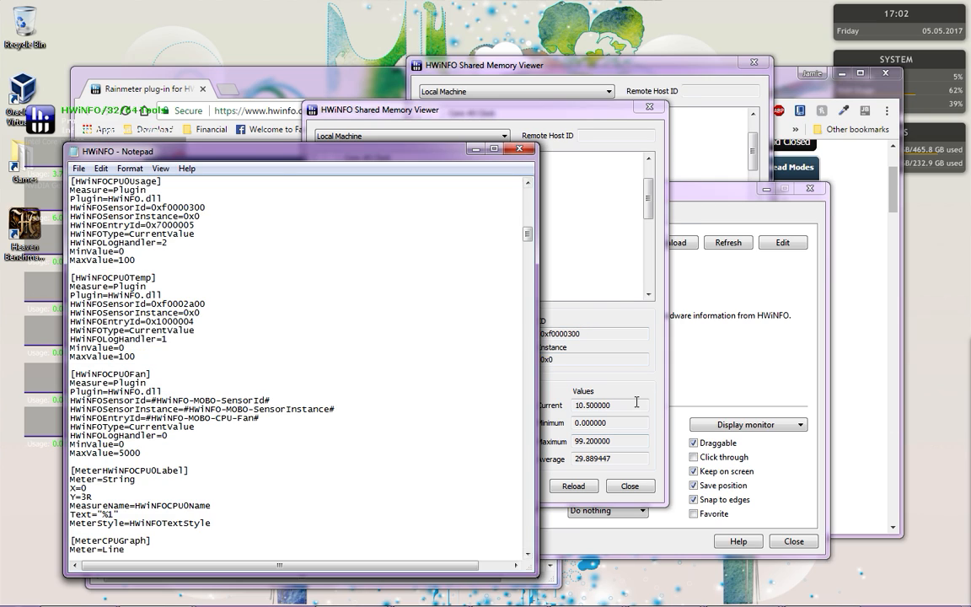
pyautogui.click(609, 405)
pyautogui.click(122, 413)
pyautogui.click(536, 125)
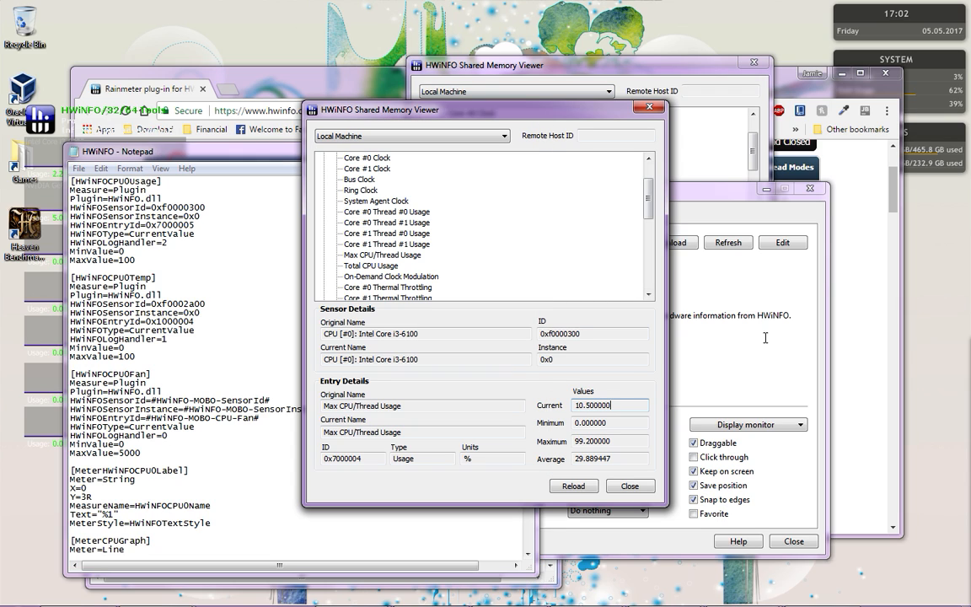
pyautogui.click(679, 242)
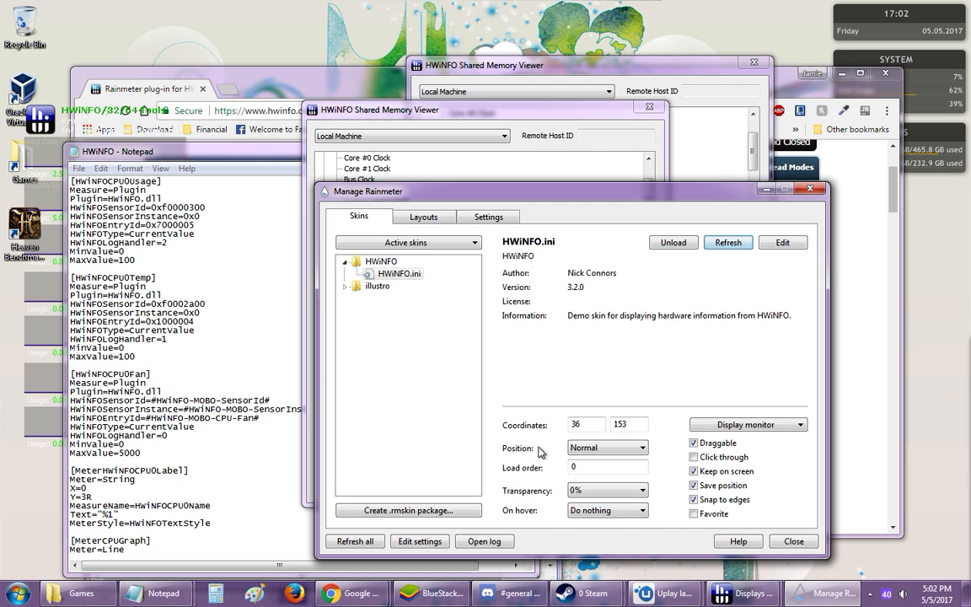